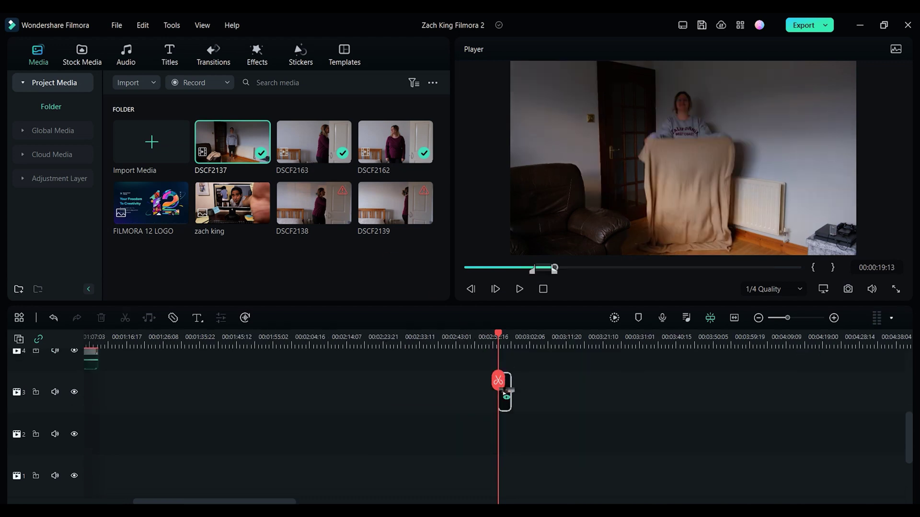
- Move the DSCF2137 clip down to track 2 and zoom the timeline in on it
drag(503, 393, 504, 419)
click(834, 318)
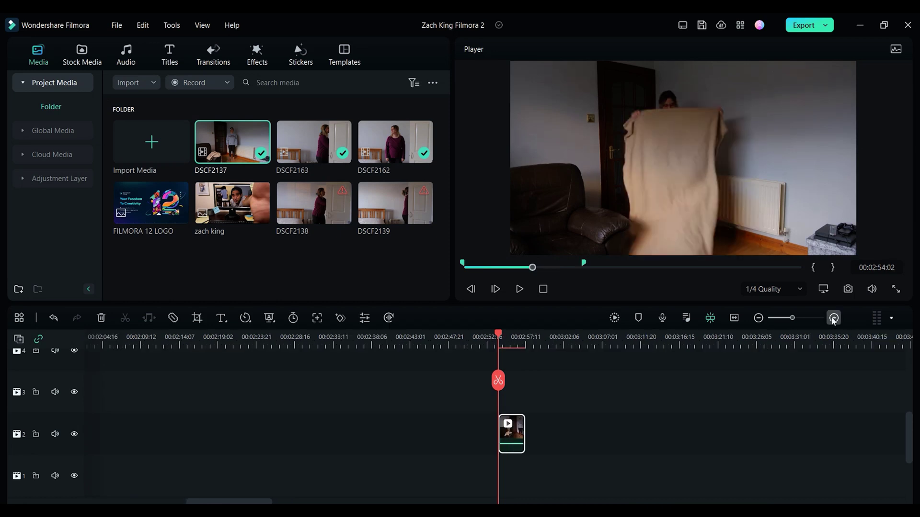
click(834, 318)
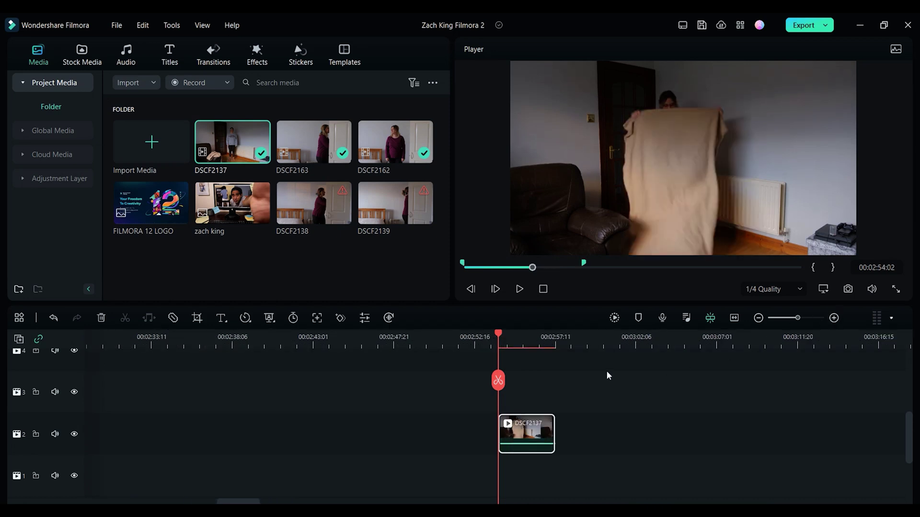
- Stack a second DSCF2137 on track 3, trim its end shorter, and open its video properties
drag(235, 143, 565, 386)
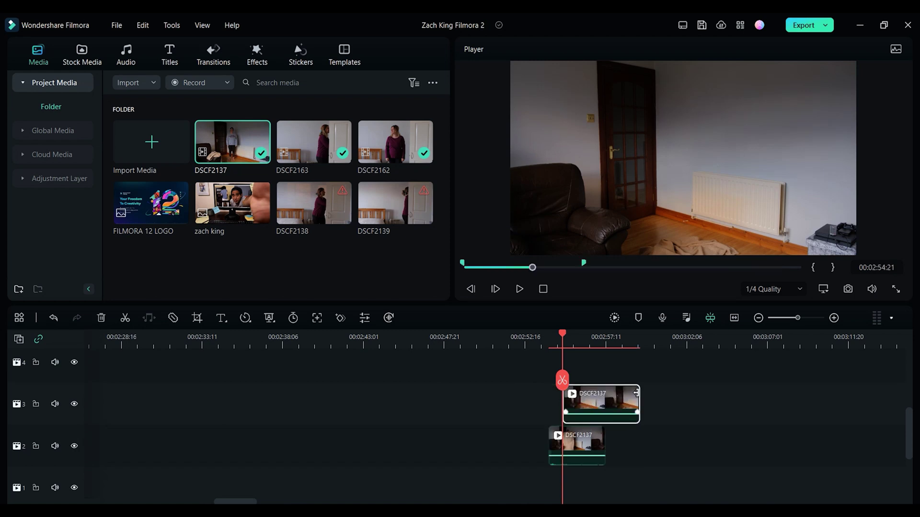
drag(636, 393, 605, 393)
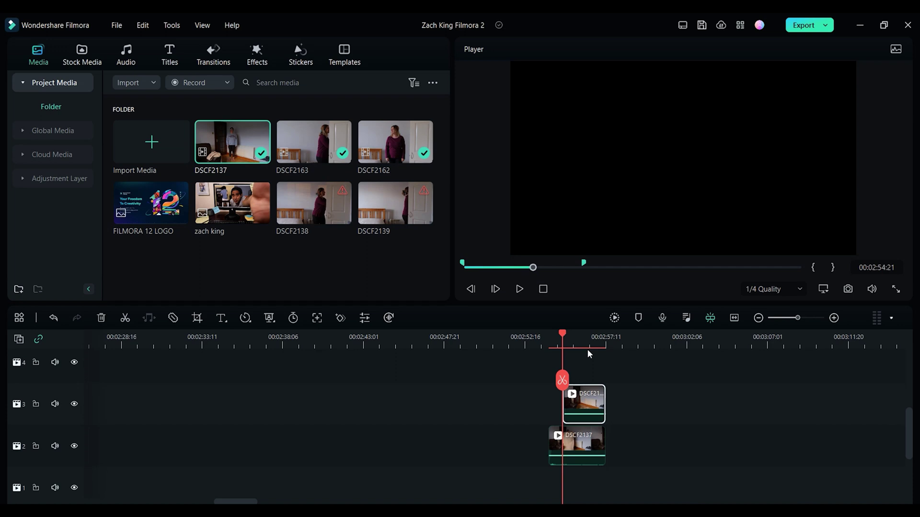
click(587, 349)
- Lower the upper DSCF2137 copy's Compositing opacity to 43.8% and bring up its Mask options
scroll(236, 230, down, 4)
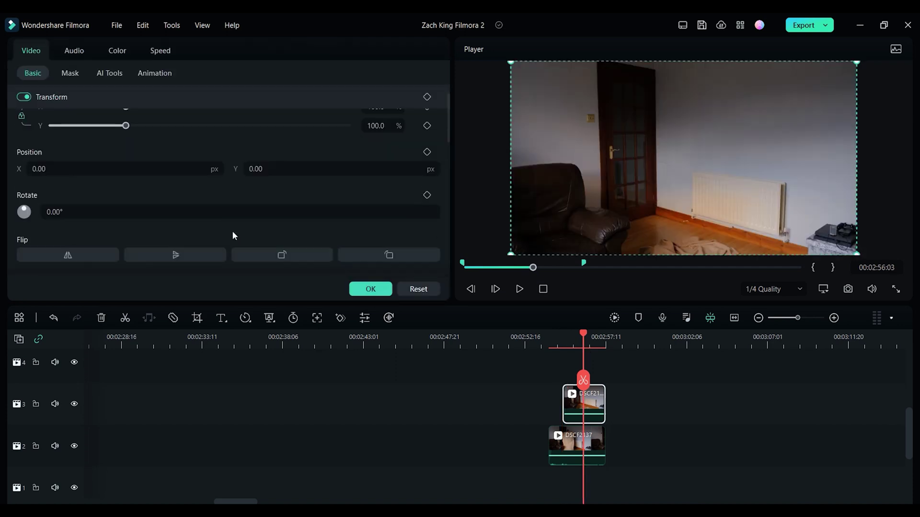
scroll(228, 241, down, 3)
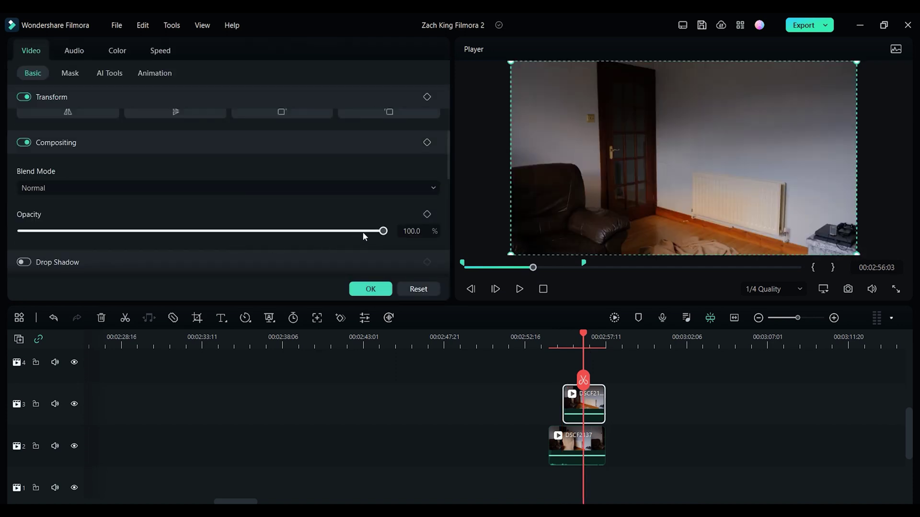
drag(384, 231, 180, 237)
click(579, 401)
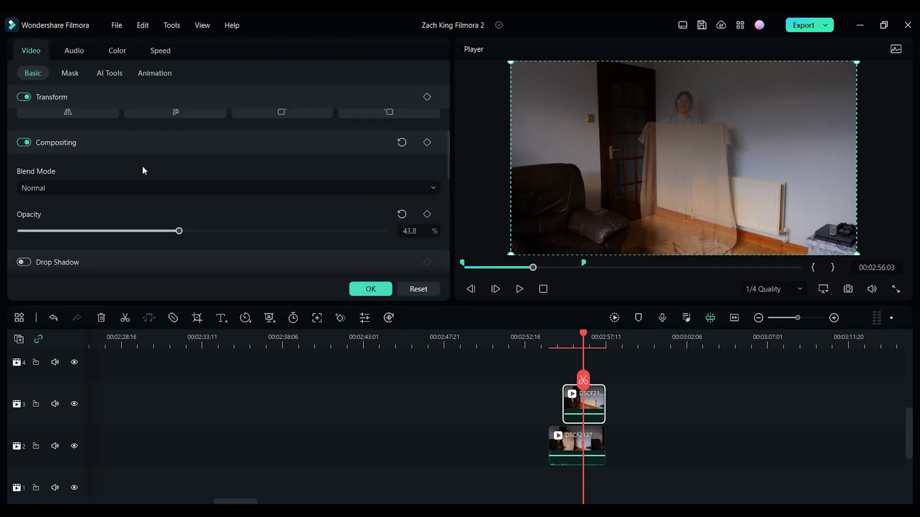
click(70, 73)
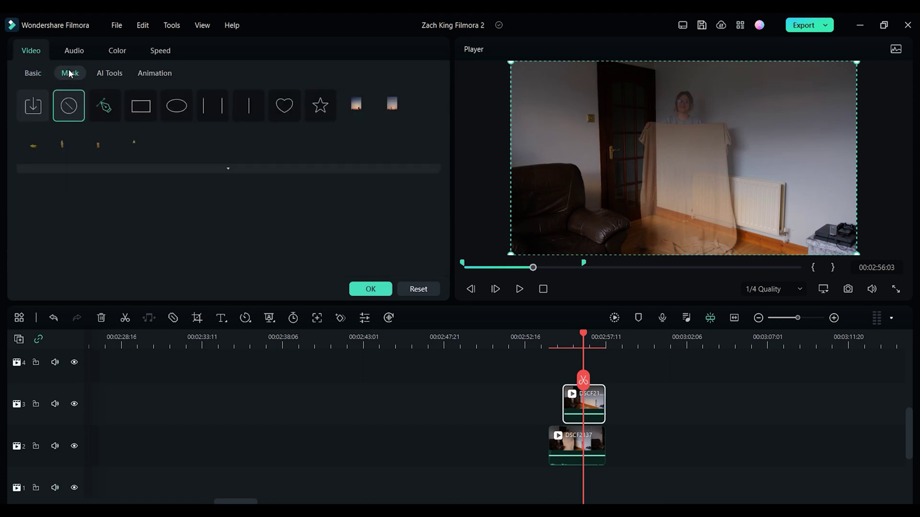
- Draw a mask tracing the blanket's top edge out to the frame edges, closing the path
click(105, 110)
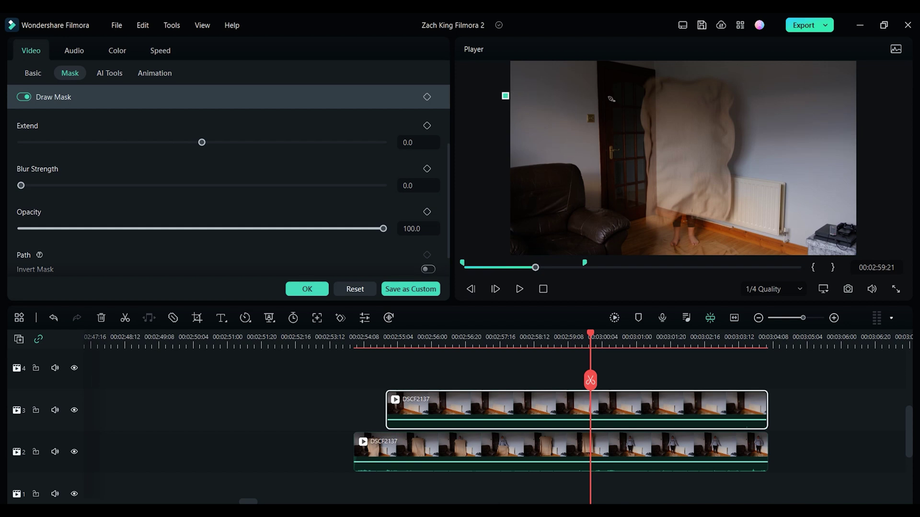
click(642, 100)
click(641, 84)
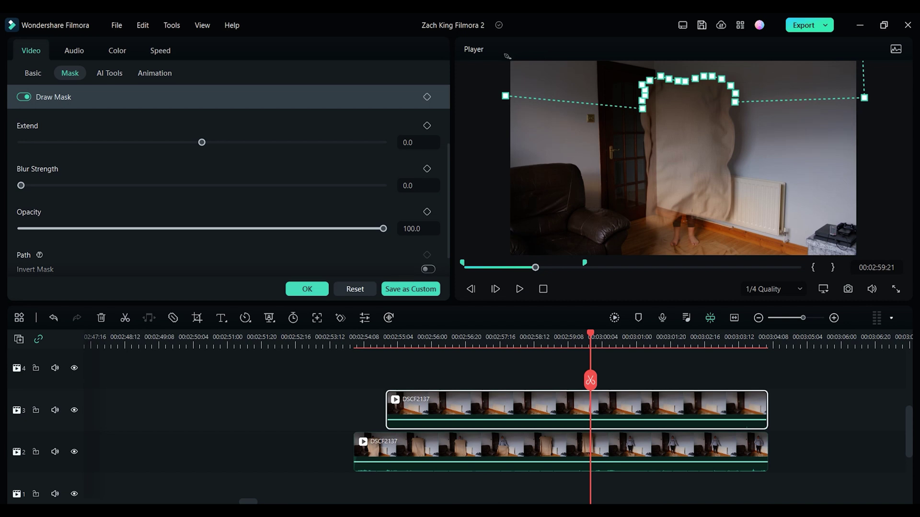
click(499, 89)
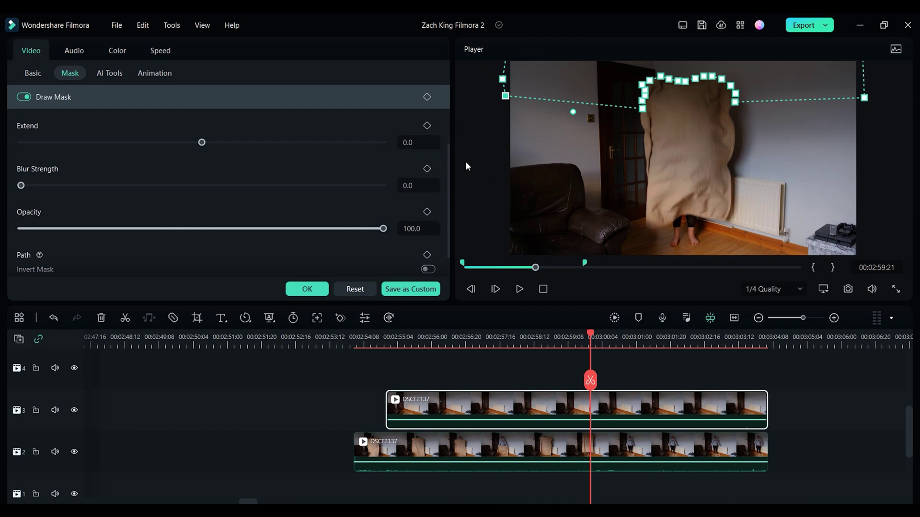
- Keyframe the mask and lower it over the first few frames as the blanket starts falling
click(427, 97)
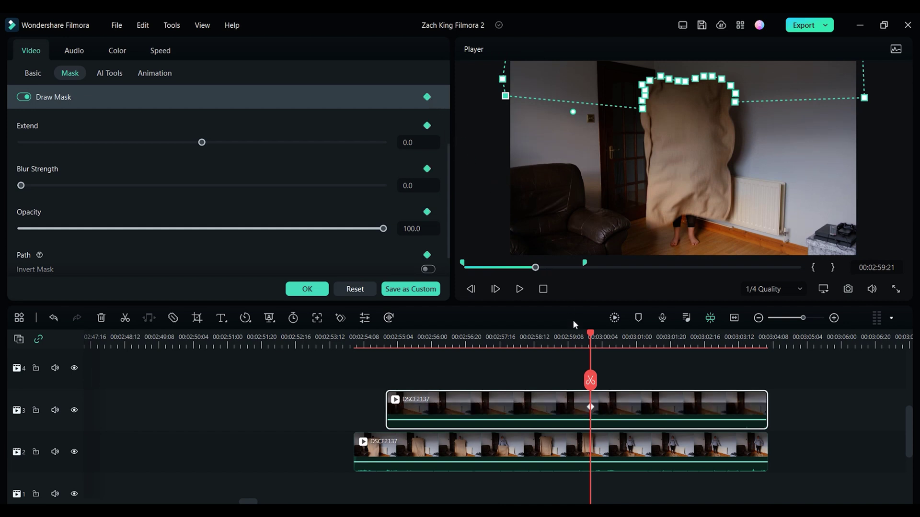
click(593, 337)
drag(745, 88, 746, 93)
click(636, 110)
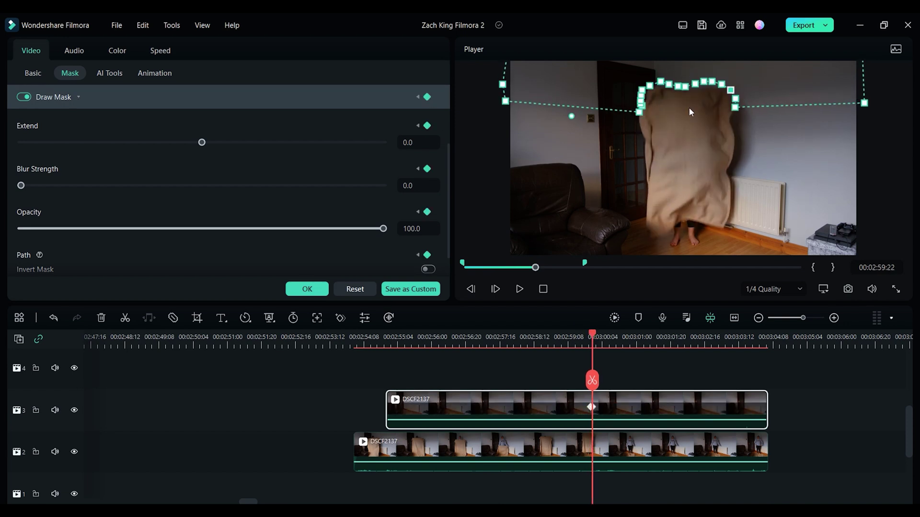
click(595, 338)
drag(865, 58, 865, 77)
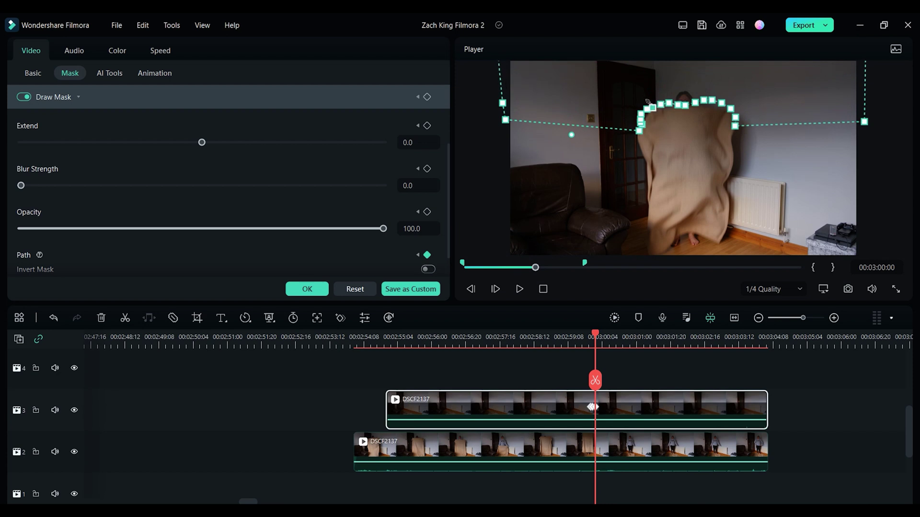
key(Right)
drag(696, 94, 707, 109)
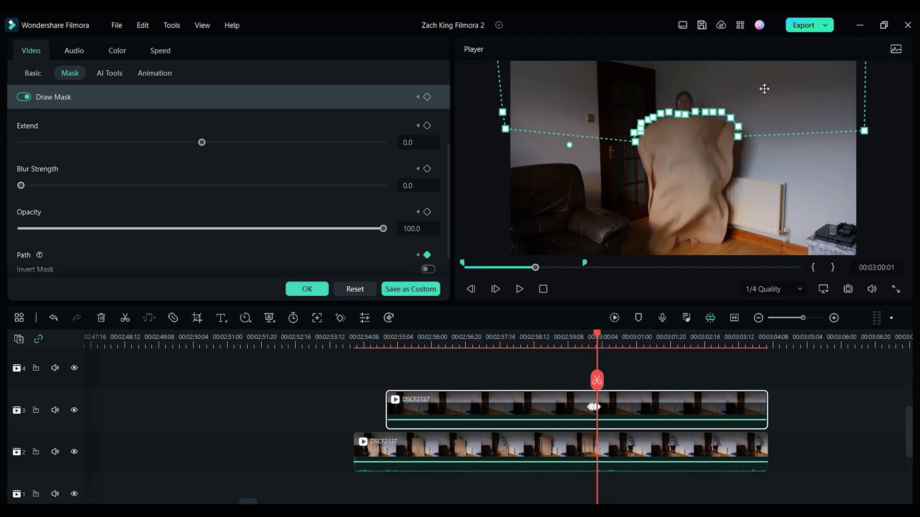
- Keep lowering the mask each frame until it sits below the fallen blanket, top-right corner out of frame
click(599, 337)
drag(740, 131, 740, 155)
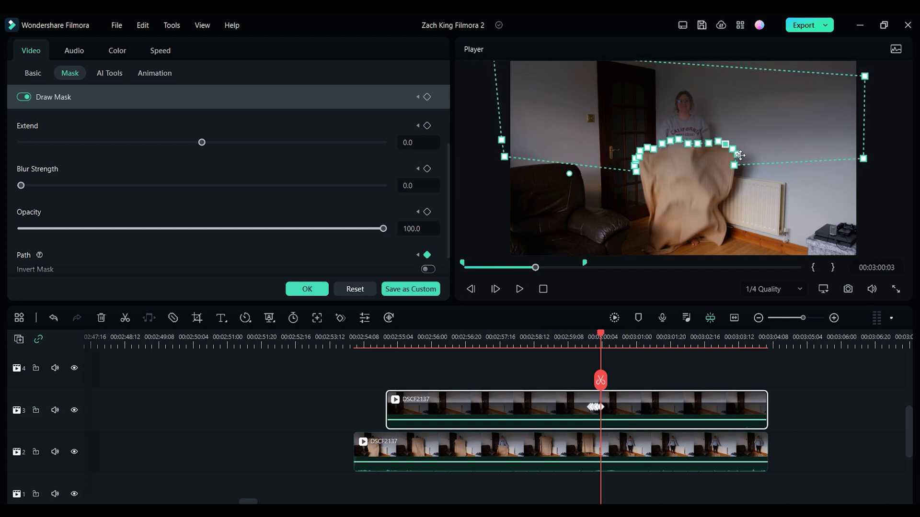
key(Right)
drag(656, 140, 658, 157)
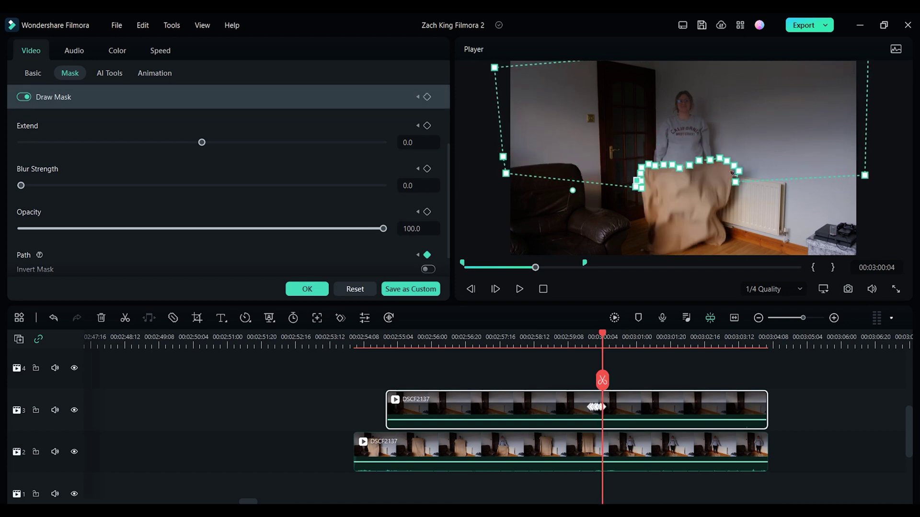
key(Right)
drag(623, 125, 625, 138)
key(Right)
drag(637, 170, 651, 187)
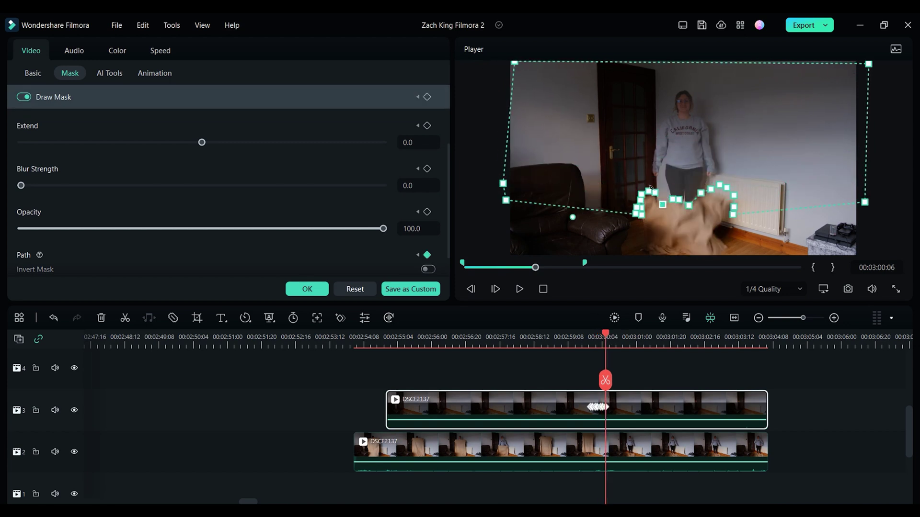
key(Right)
key(Right)
key(Right)
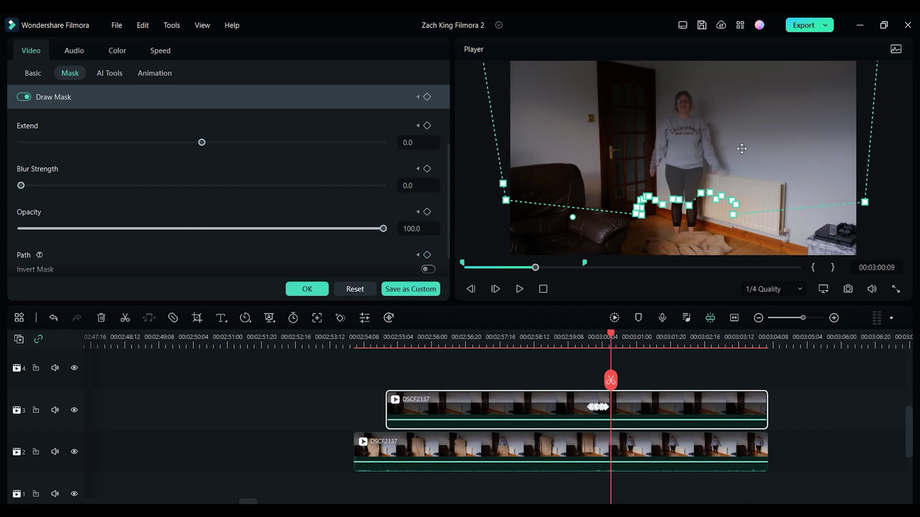
drag(742, 148, 745, 239)
drag(869, 114, 887, 12)
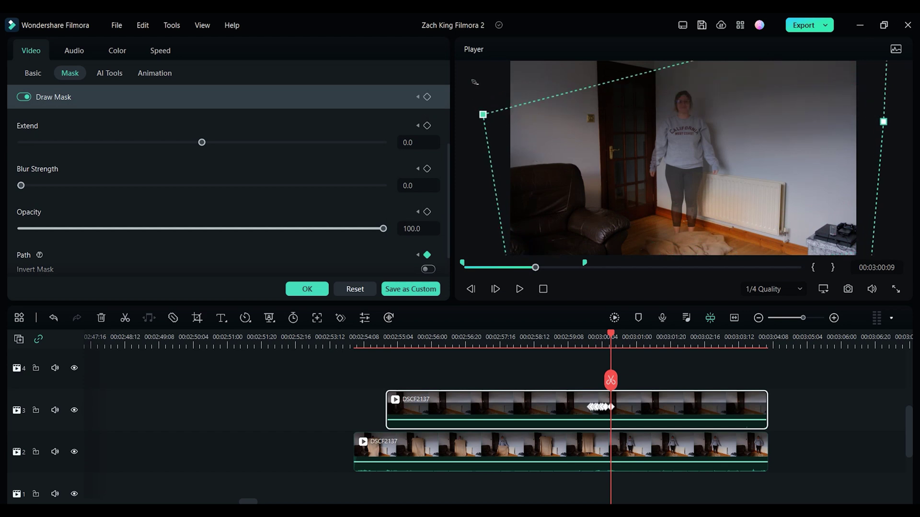
- Apply the mask settings and deselect the upper clip
click(322, 289)
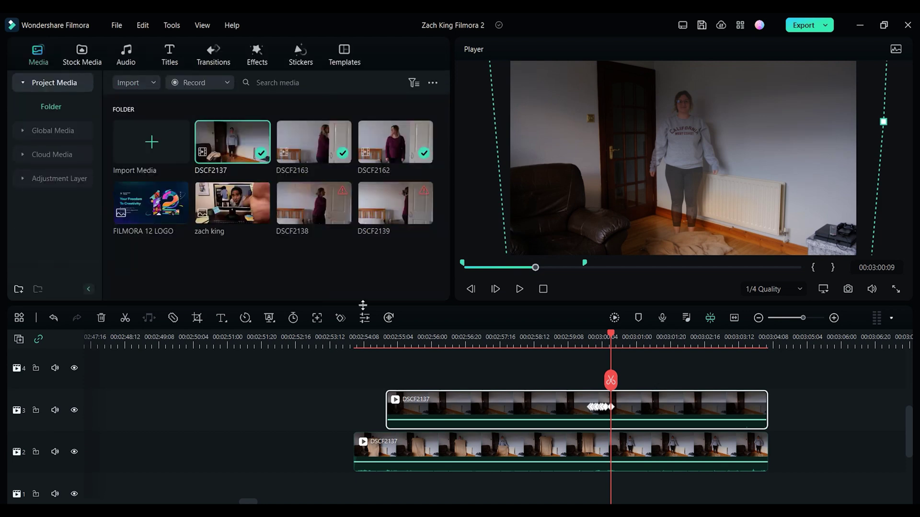
click(778, 359)
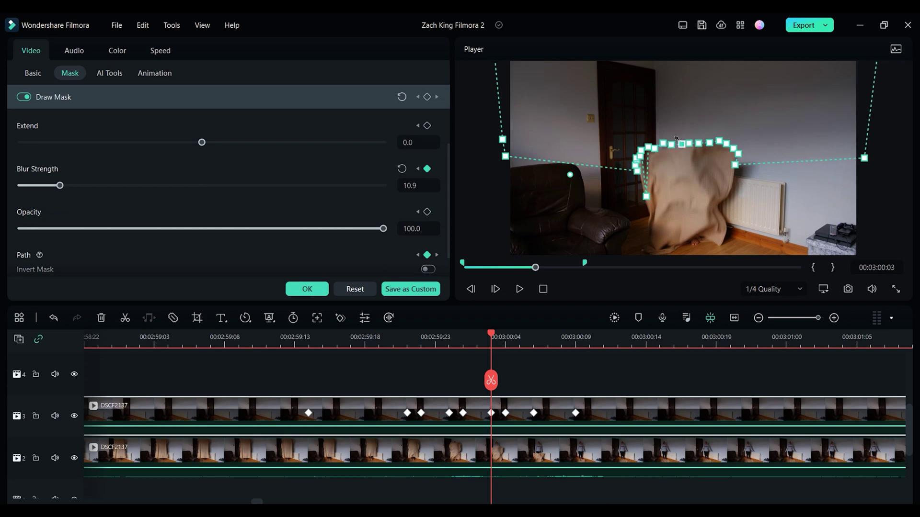
- Jump to a later frame, reselect the drawn mask, and set its Blur Strength to 11.7
click(545, 344)
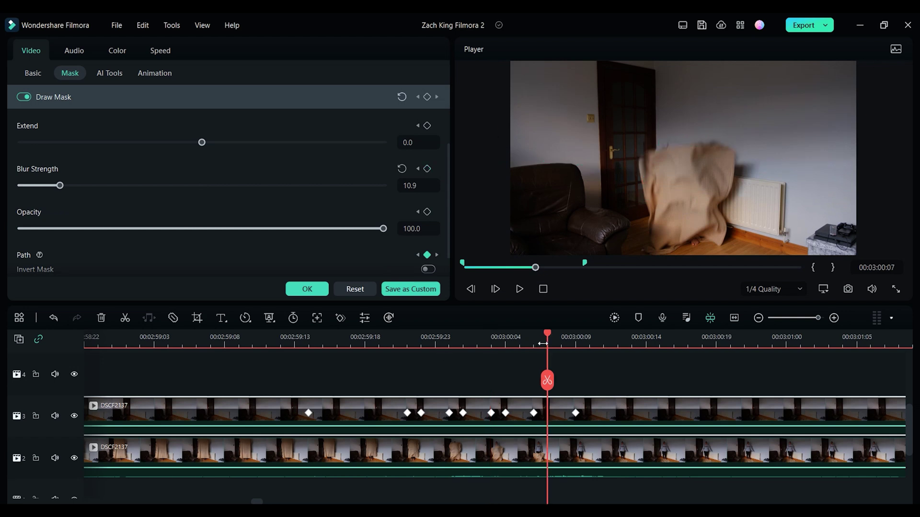
click(22, 97)
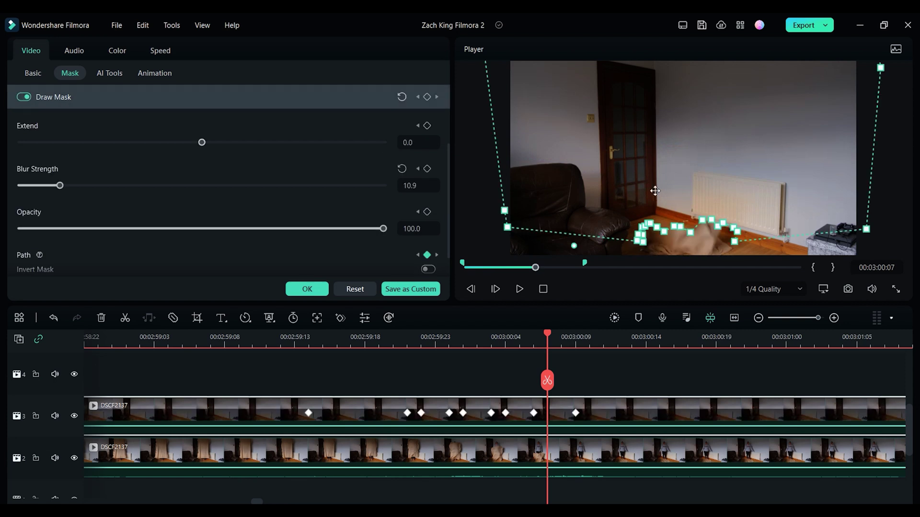
drag(28, 156, 23, 160)
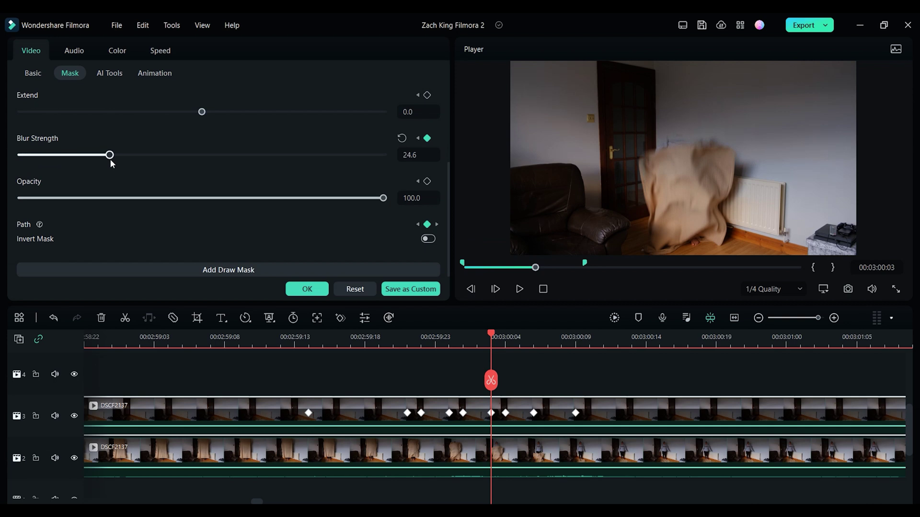
drag(110, 159, 1, 168)
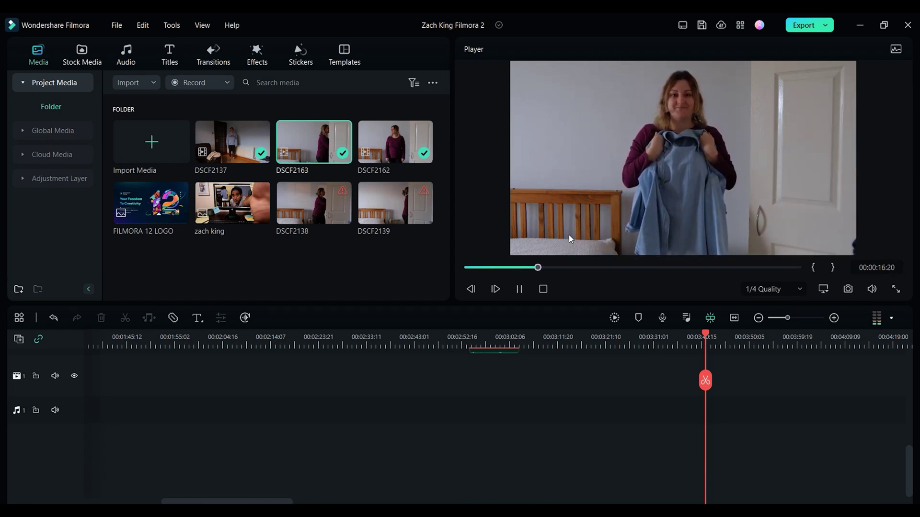
- Stop playback, scrub ahead to the shirt change, play it through, and stop again
key(space)
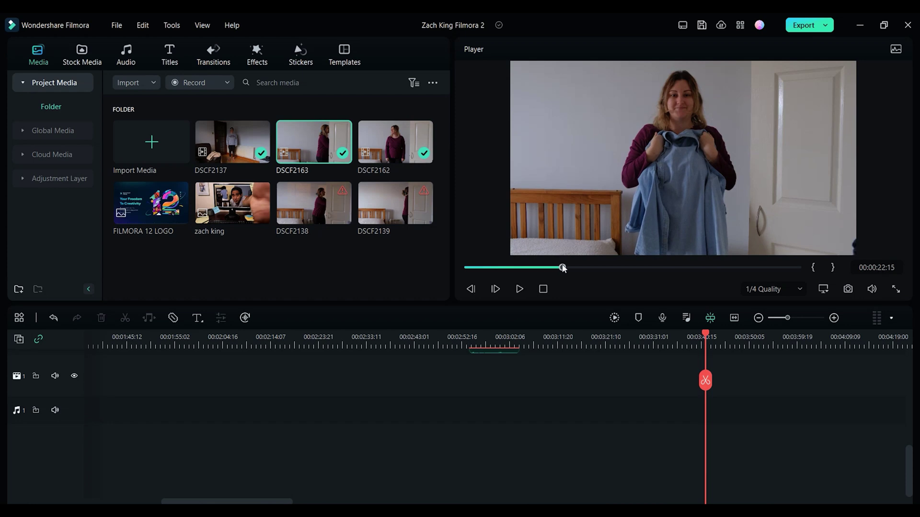
drag(563, 268, 671, 268)
key(space)
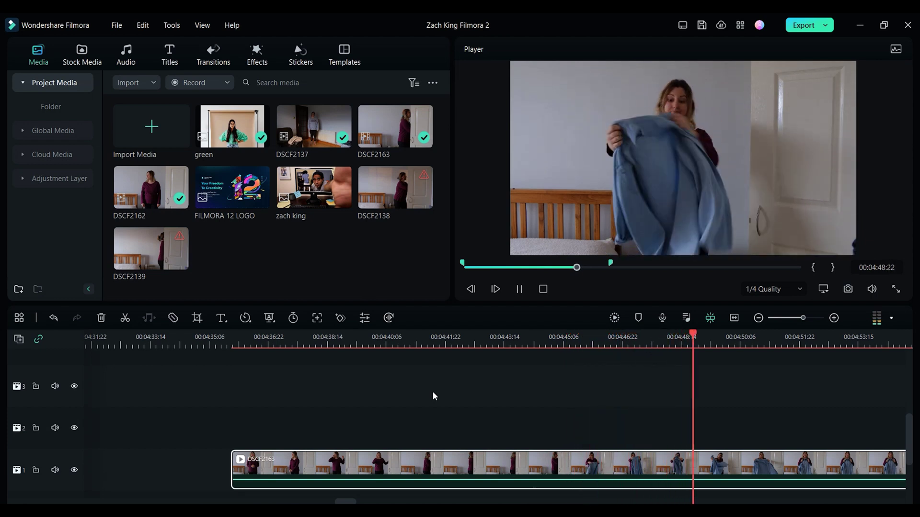
key(space)
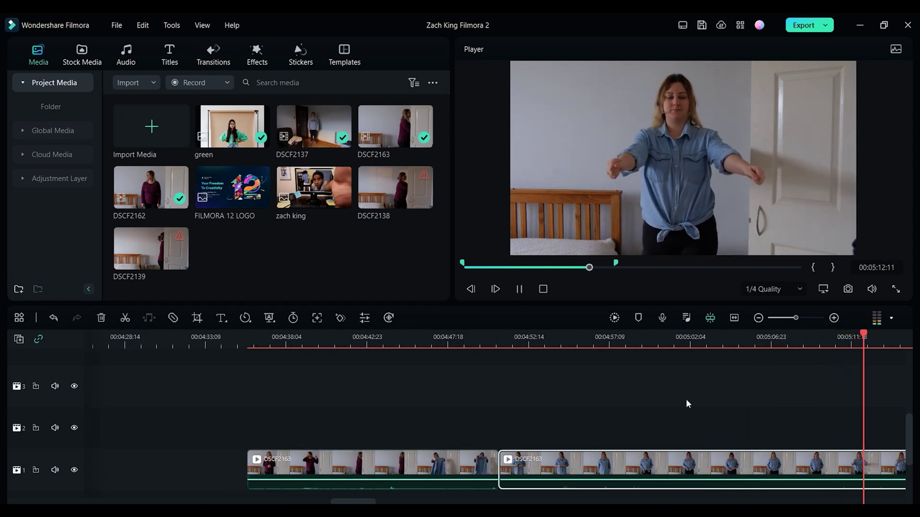
key(space)
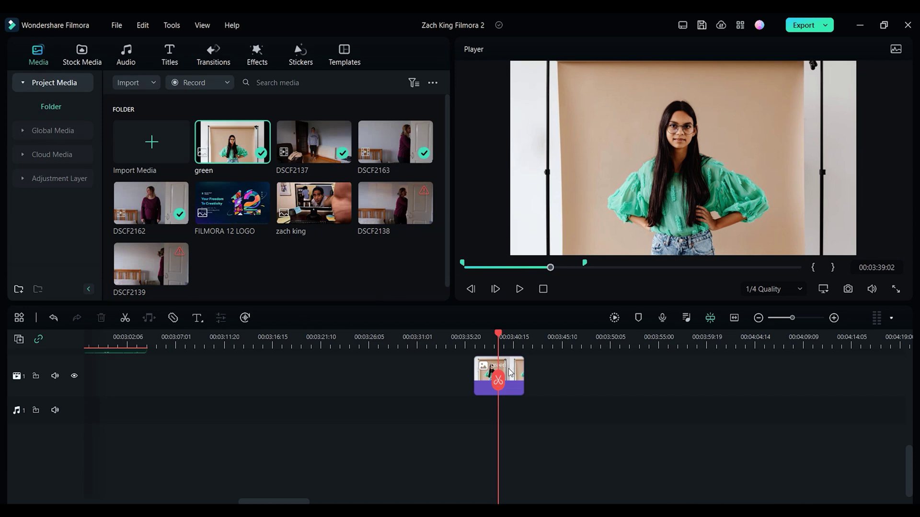
- Open the green clip's Color > HSL controls and push the green range's hue to maximum
click(508, 369)
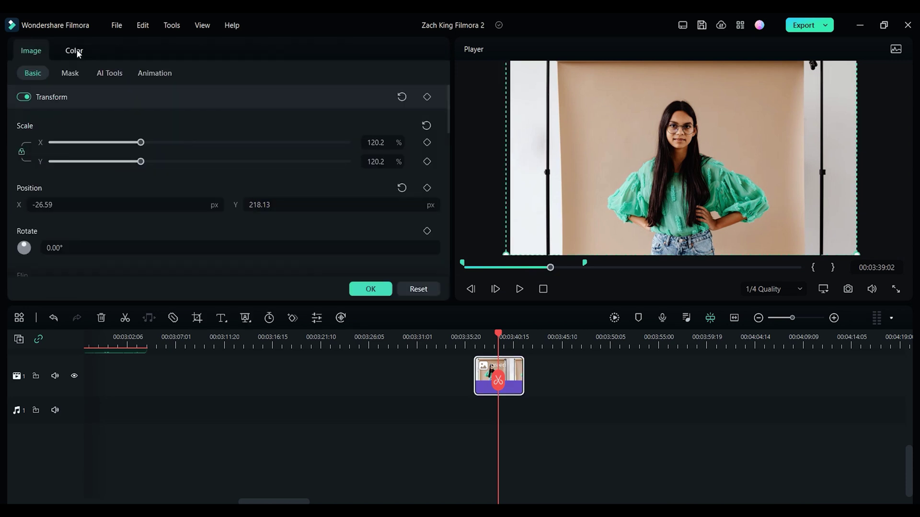
click(74, 50)
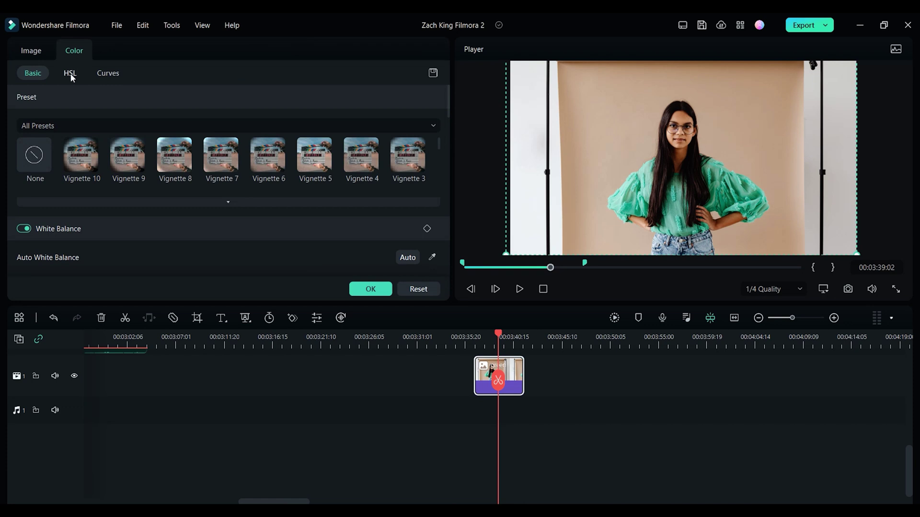
click(70, 73)
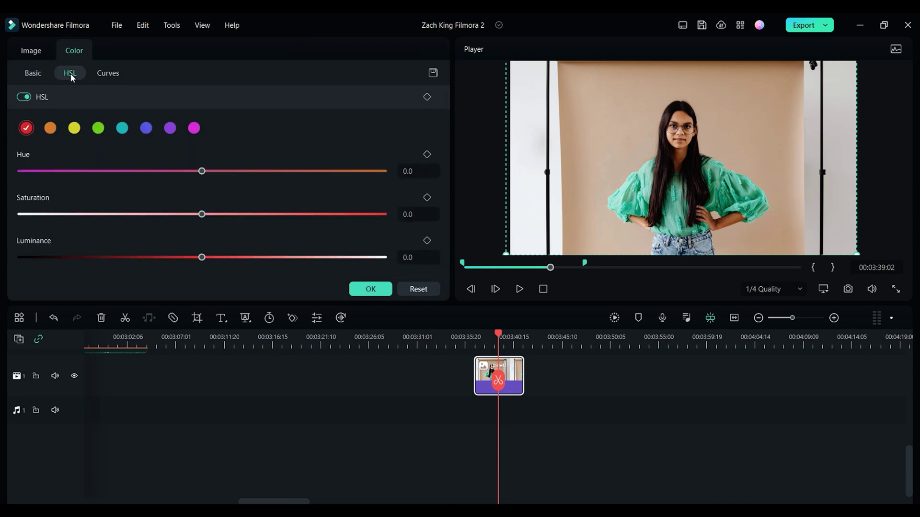
click(98, 128)
drag(202, 171, 205, 171)
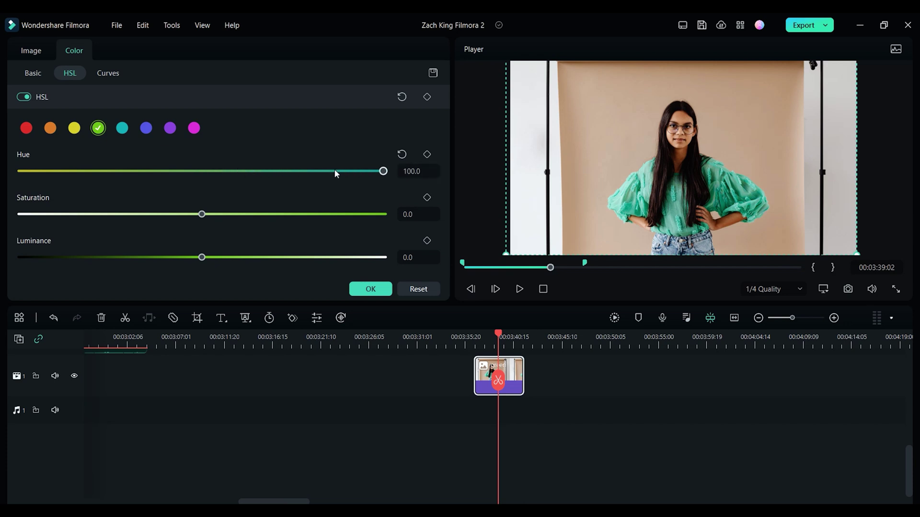
- Set the cyan range's hue to 100, then toggle HSL off and on twice to compare
click(122, 127)
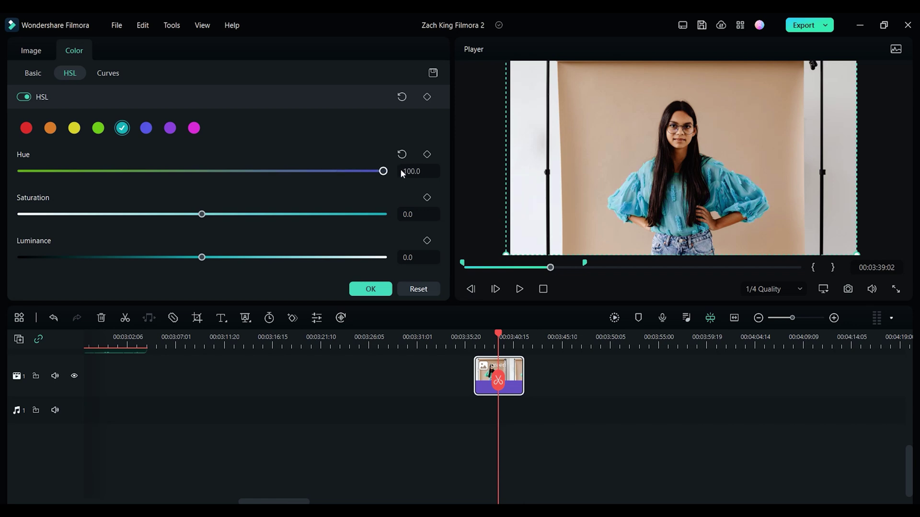
drag(383, 171, 93, 174)
click(24, 97)
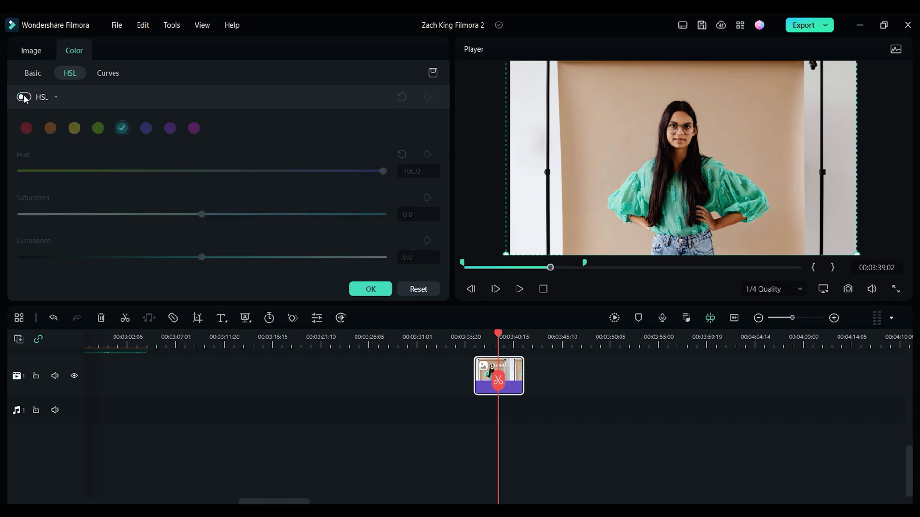
click(24, 97)
click(24, 97)
click(24, 98)
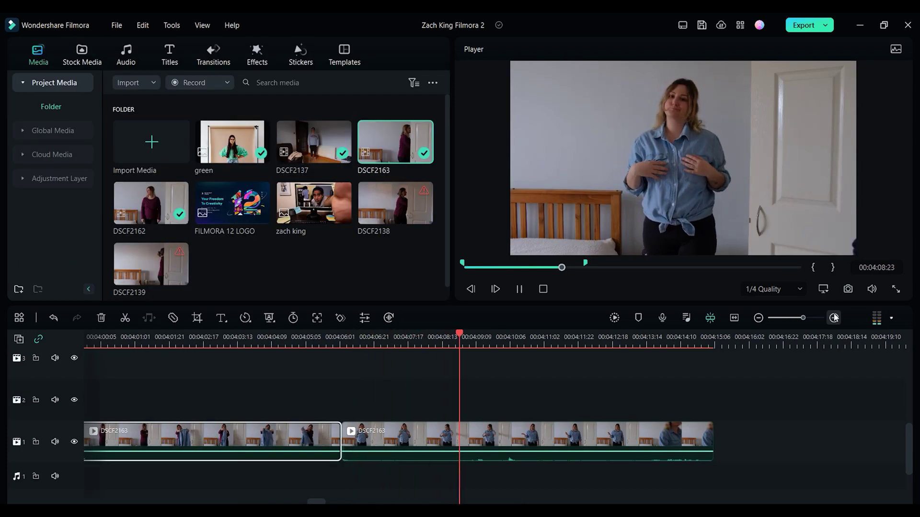
- Split DSCF2163 at the playhead and paste a copy of the split-off piece onto track 2
key(space)
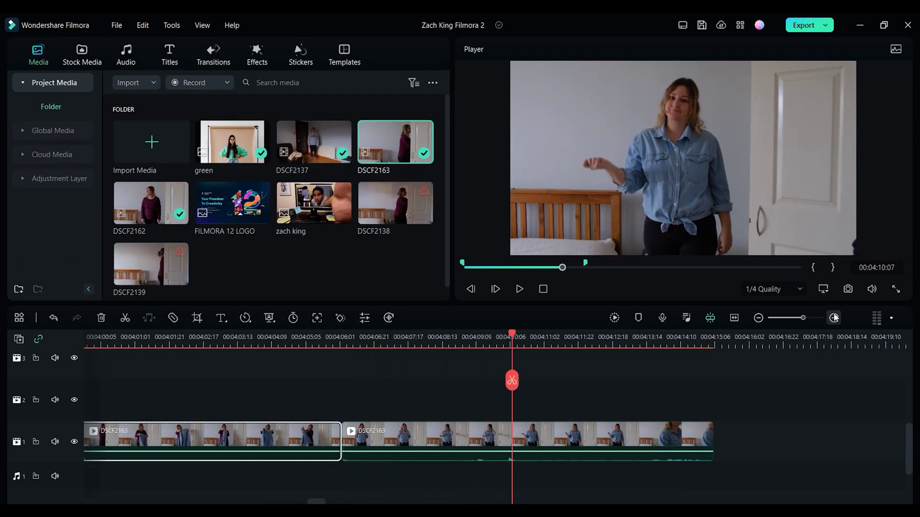
click(606, 431)
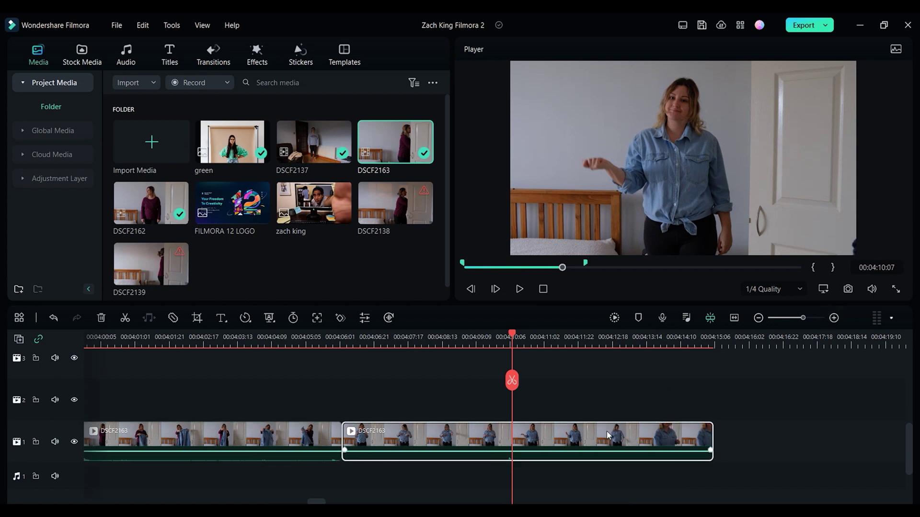
key(ctrl+b)
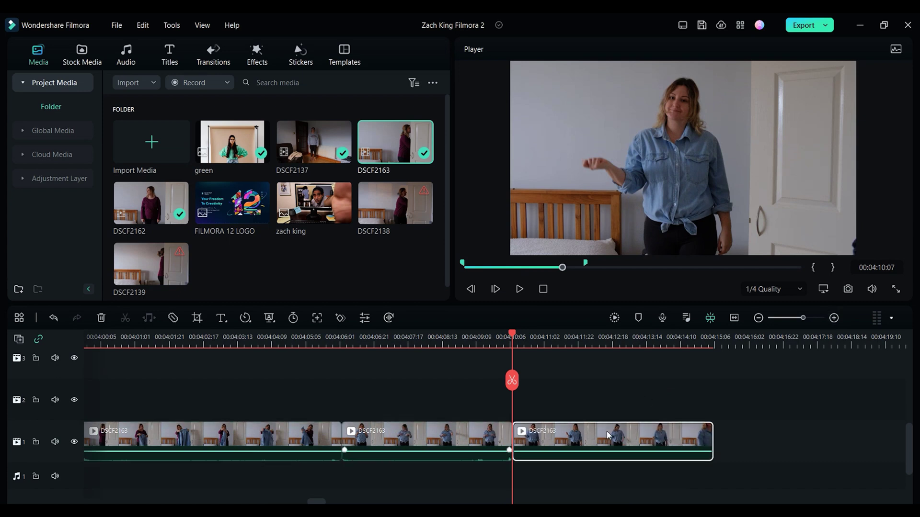
right_click(607, 431)
click(629, 117)
key(ctrl+v)
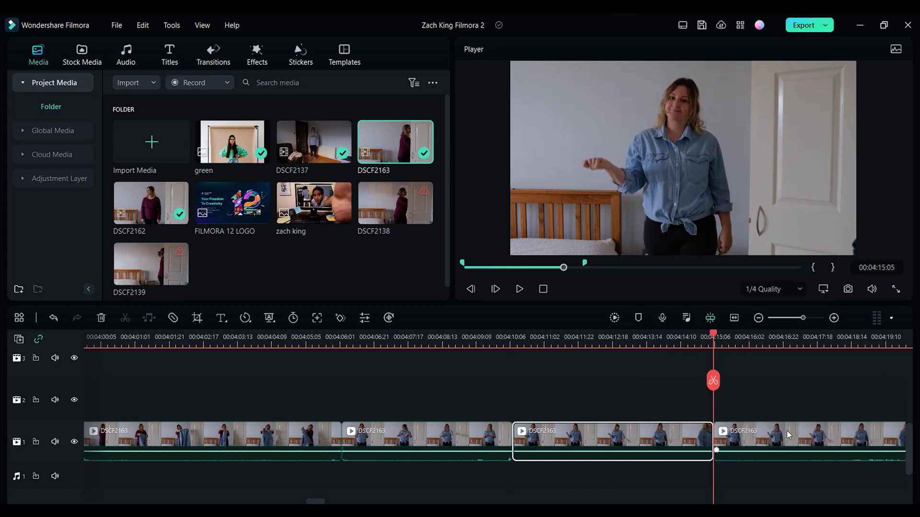
drag(787, 430, 582, 415)
- At 04:12:02, enable Smart Cutout in the track 2 copy's AI Tools and open its editor
click(584, 344)
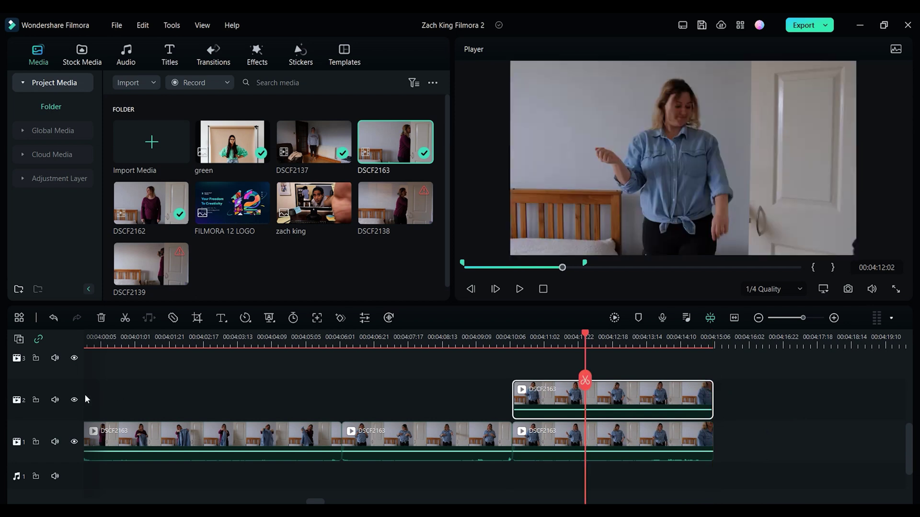
click(74, 400)
click(74, 400)
click(588, 397)
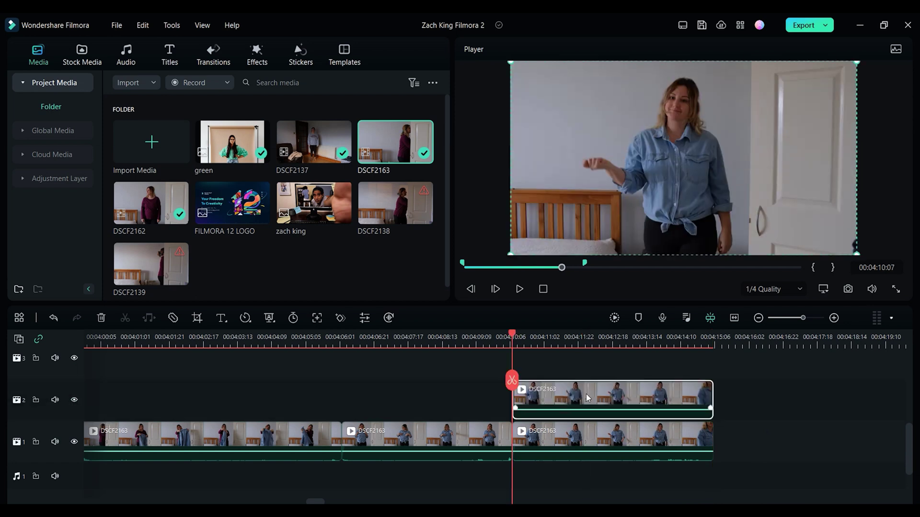
double_click(588, 397)
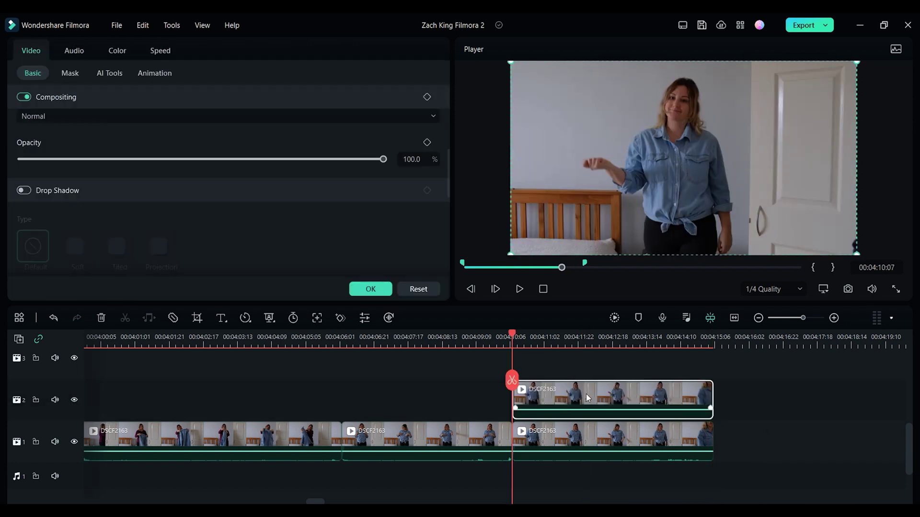
click(108, 77)
drag(447, 122, 453, 196)
scroll(75, 132, down, 2)
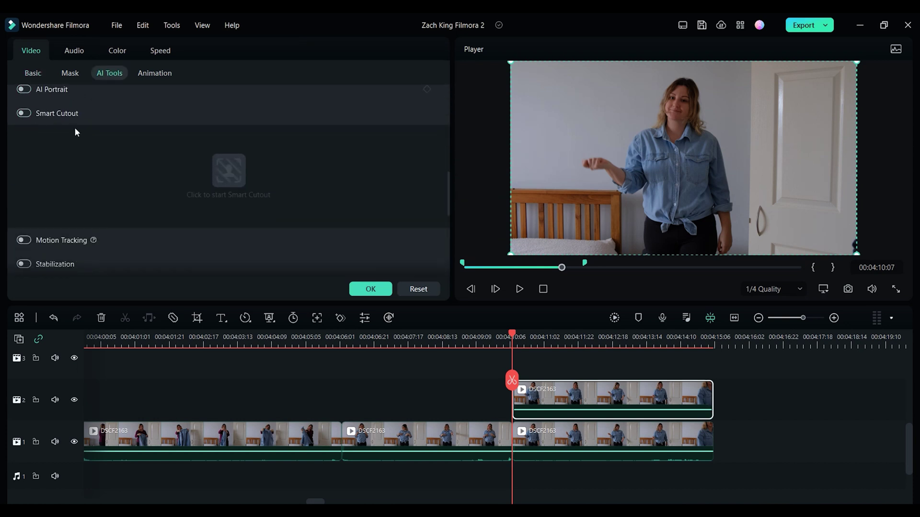
click(27, 115)
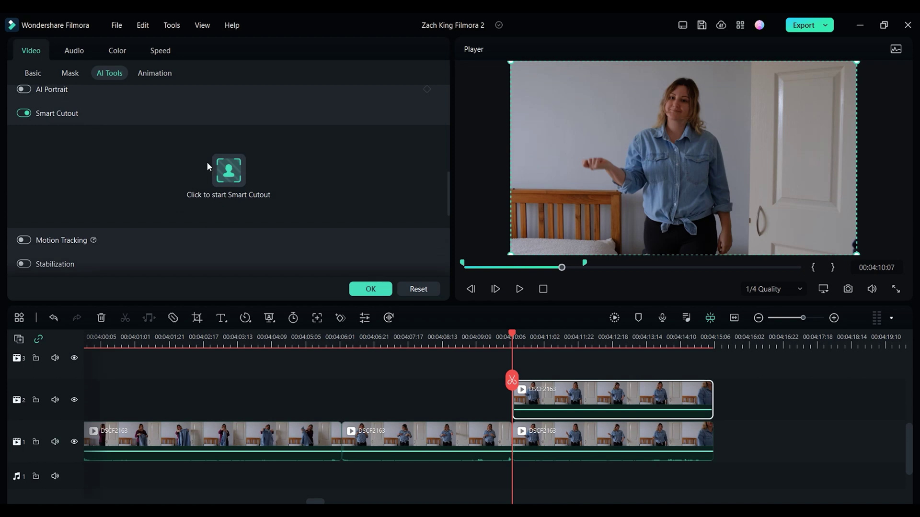
click(229, 171)
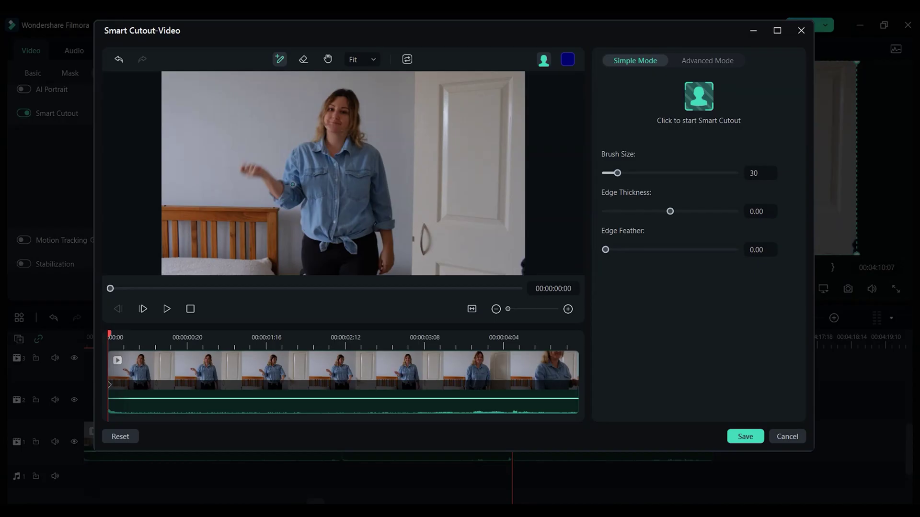
- Brush over the denim shirt's sleeves and chest in Smart Cutout, then start tracking
drag(293, 184, 290, 184)
drag(303, 146, 310, 152)
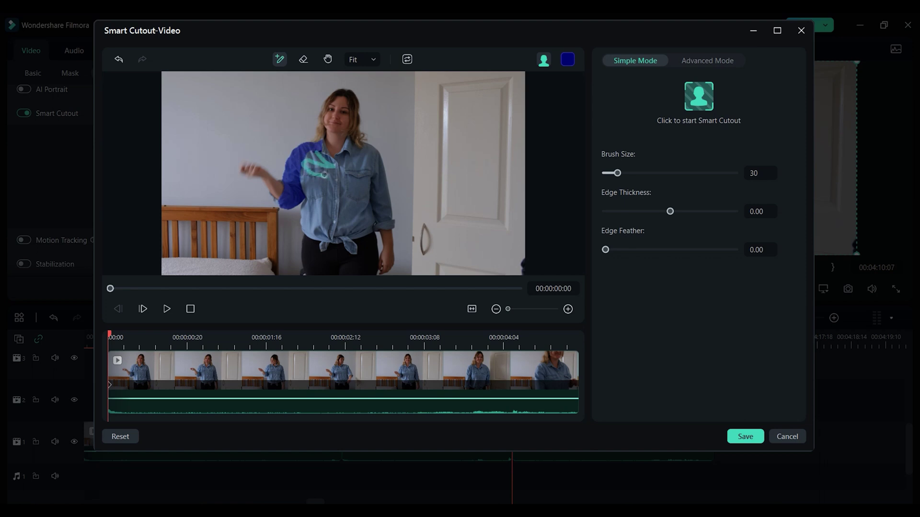
mouse_move(324, 176)
mouse_down()
mouse_move(305, 222)
mouse_move(301, 180)
mouse_up()
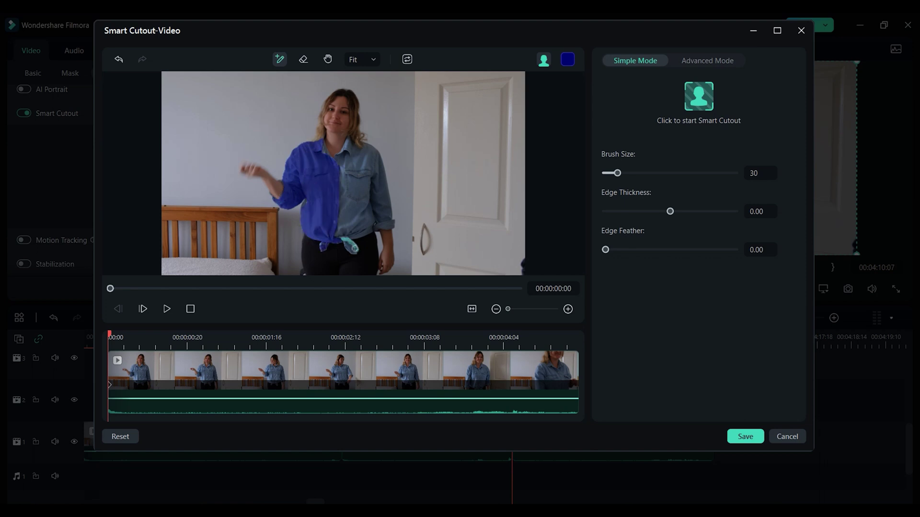
drag(349, 186, 337, 187)
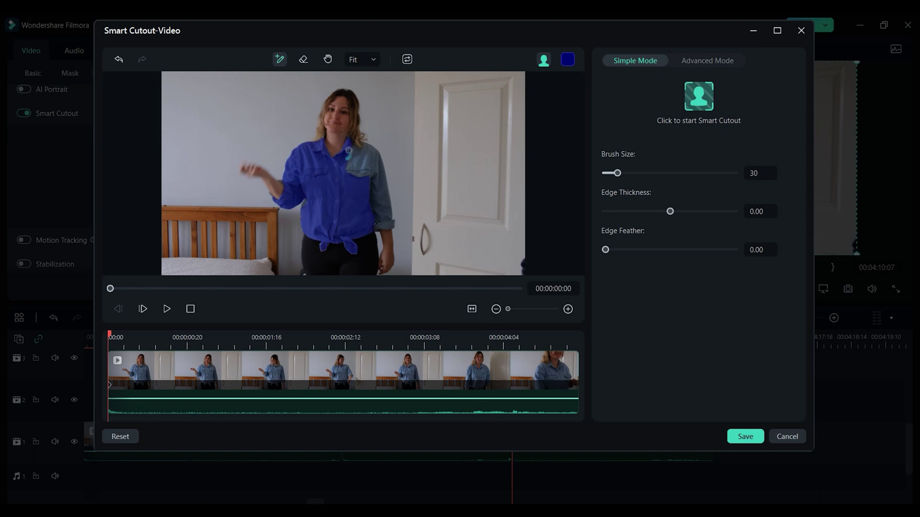
drag(377, 161, 374, 169)
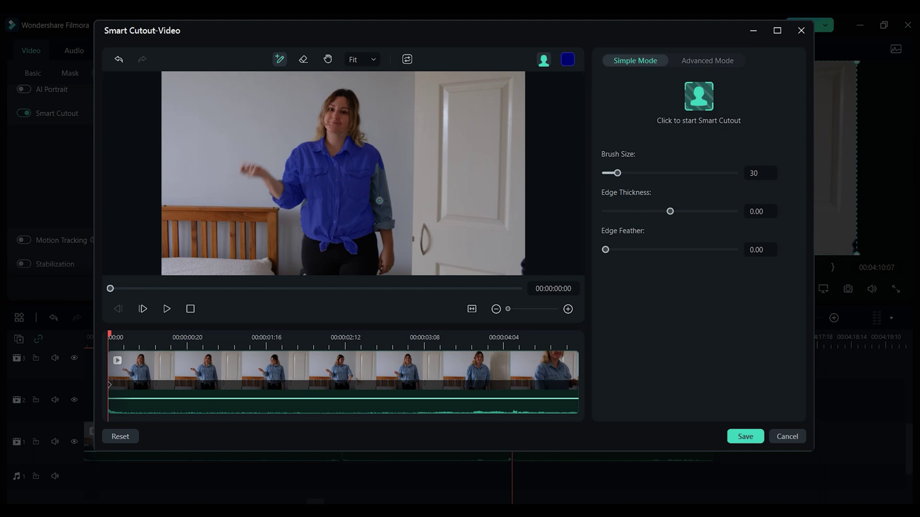
drag(379, 200, 383, 216)
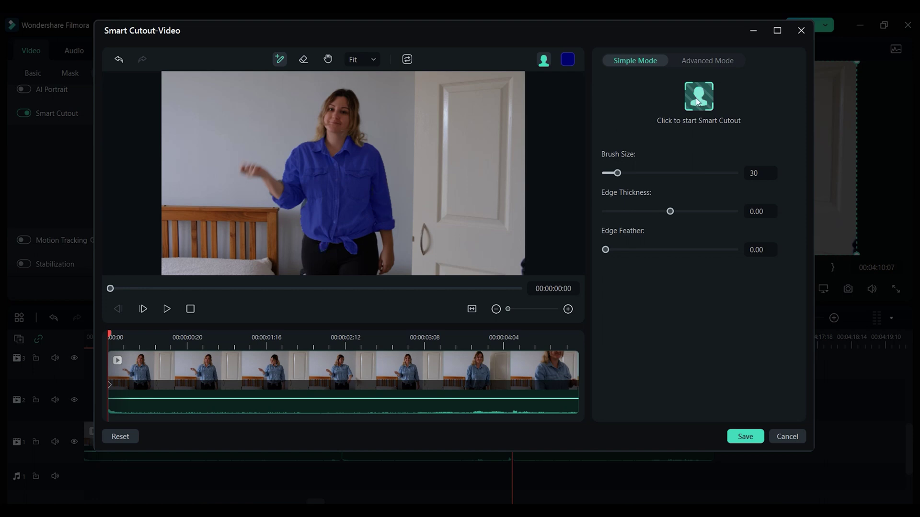
click(696, 98)
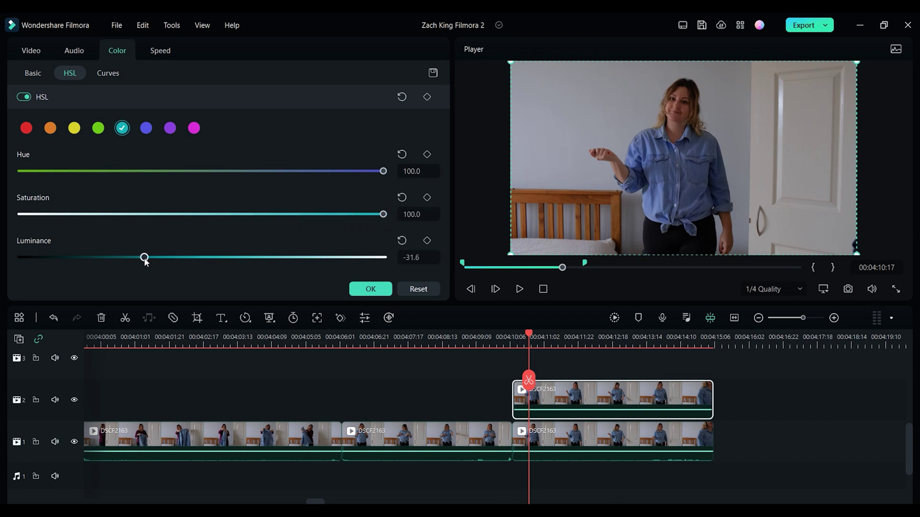
- Raise the blue saturation to 54.7, then toggle HSL off and on to compare, leaving it on
drag(211, 216, 205, 216)
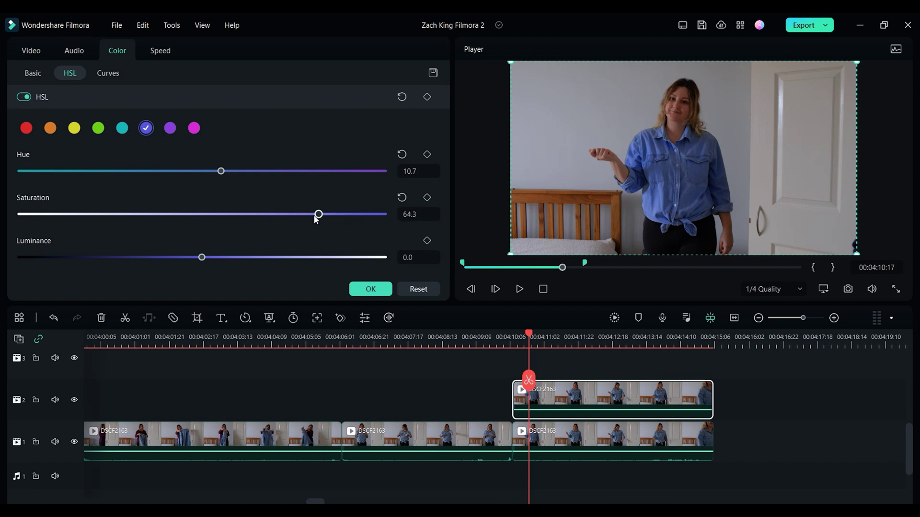
click(23, 97)
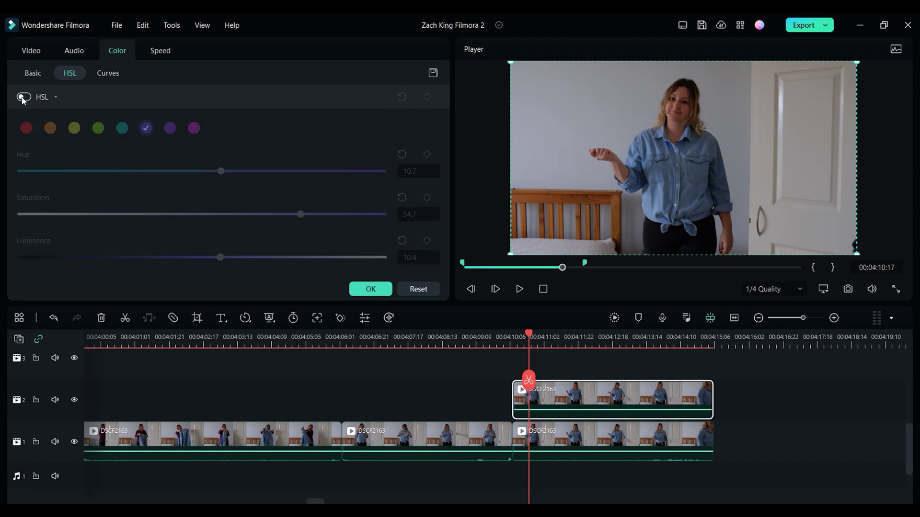
click(24, 98)
click(24, 98)
click(24, 98)
click(23, 98)
click(23, 97)
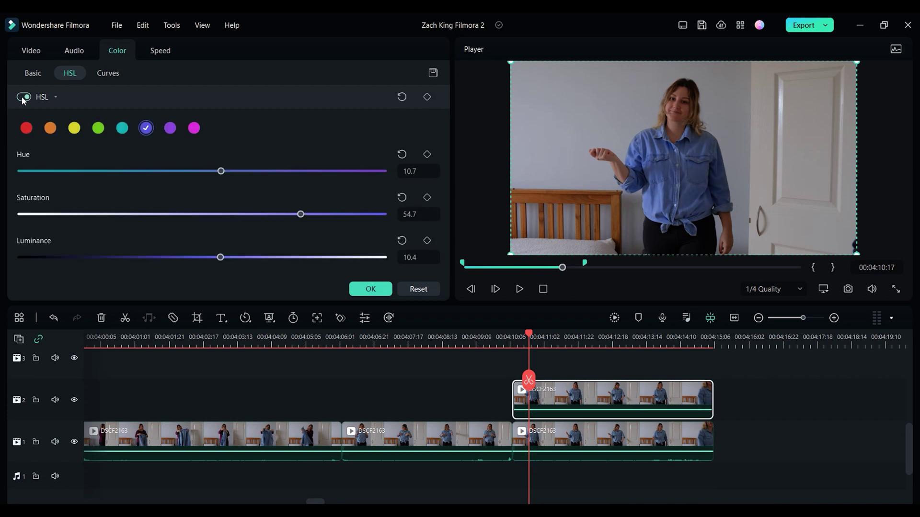